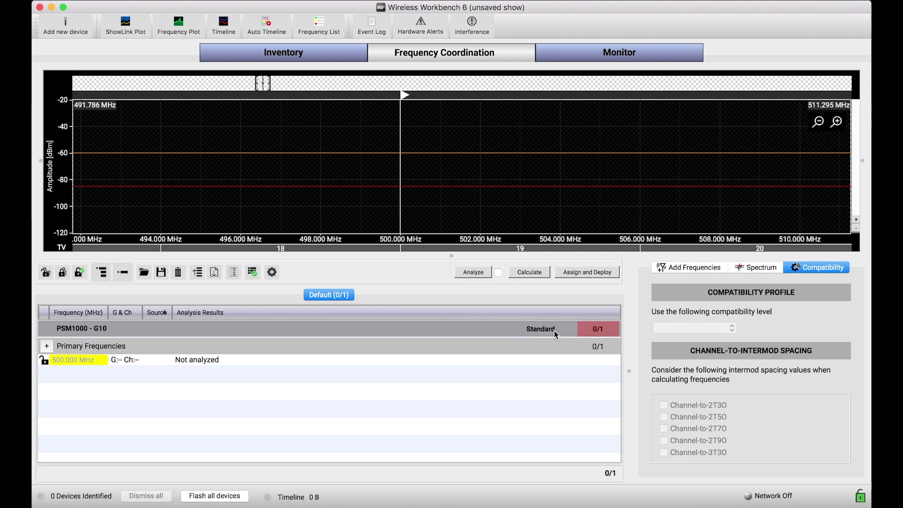
Select the PSM1000 - G10 row to view its Standard compatibility and intermod spacing values
click(524, 329)
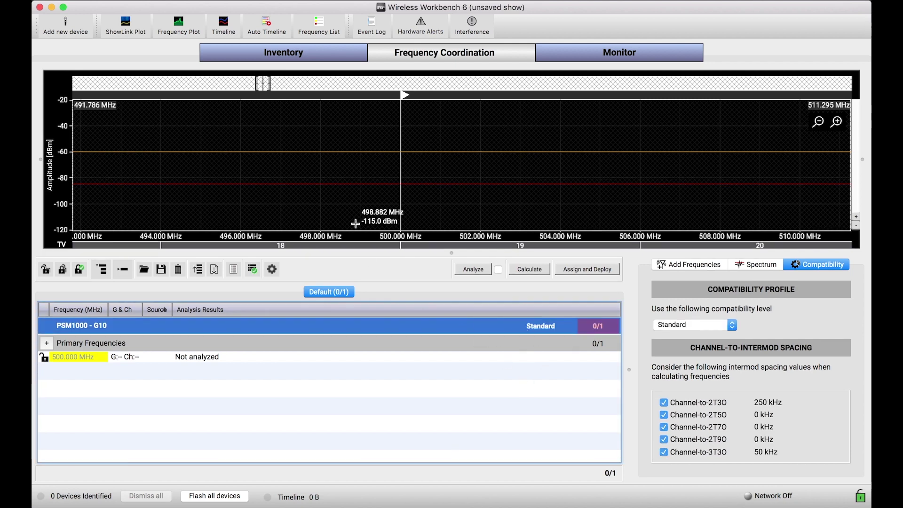
click(232, 1)
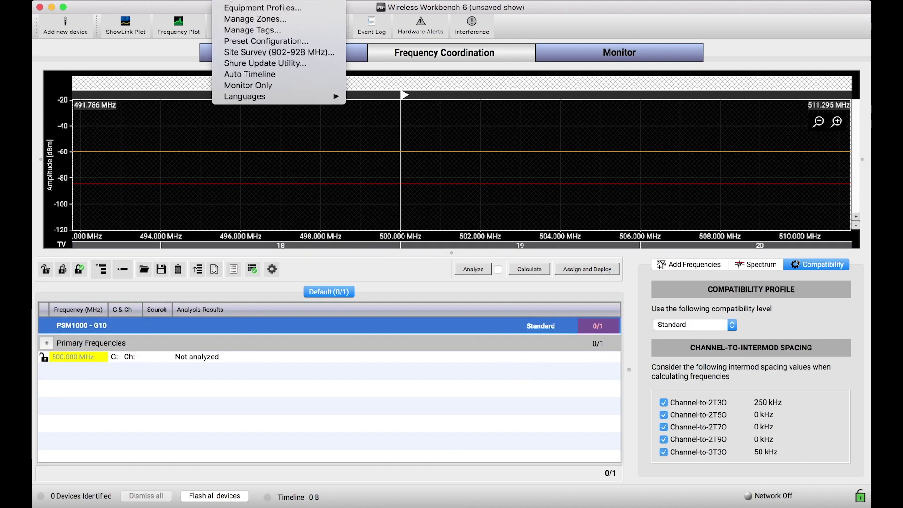
Enlarge Equipment Profiles and select Shure PSM1000 band G10 (10 mW, In Ear Monitor)
click(243, 8)
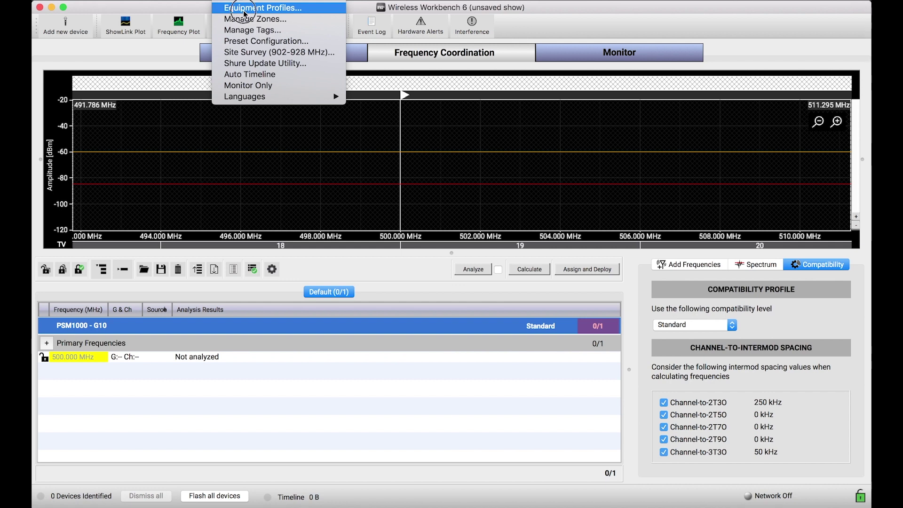
drag(342, 55, 257, 10)
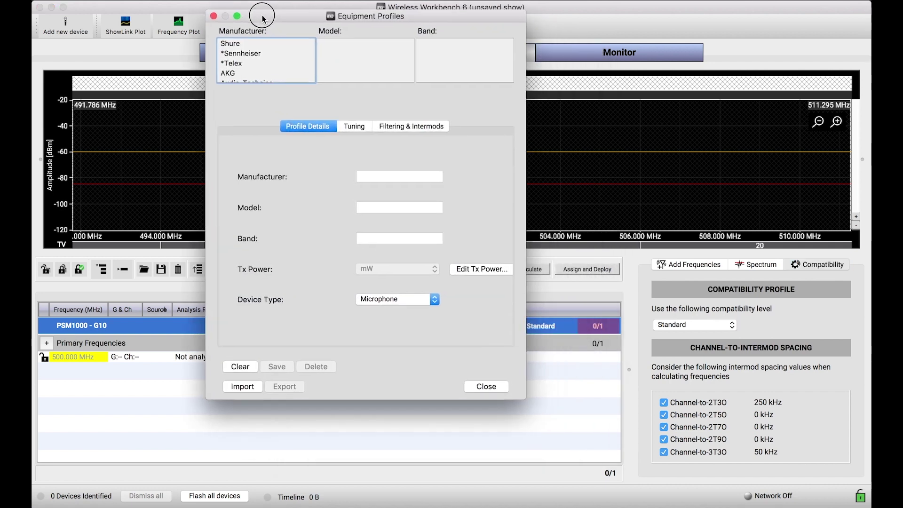
drag(522, 394, 712, 501)
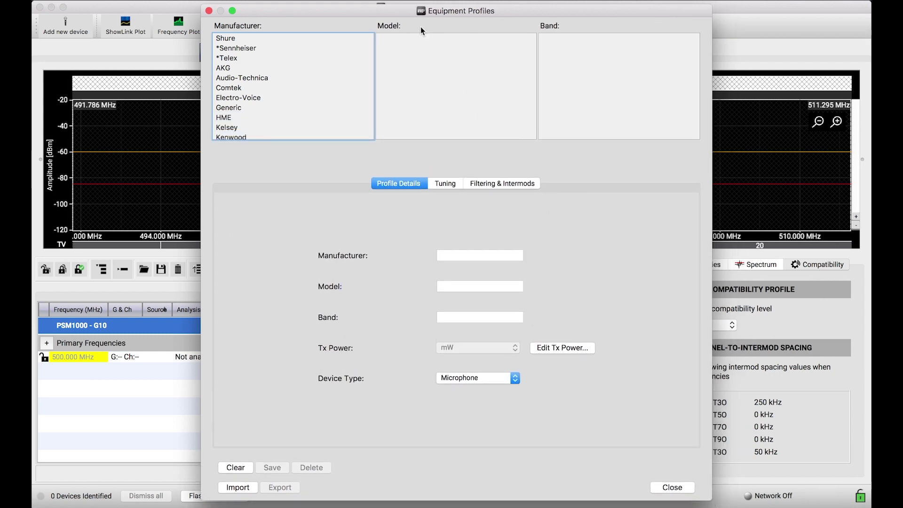
click(318, 40)
scroll(452, 73, down, 10)
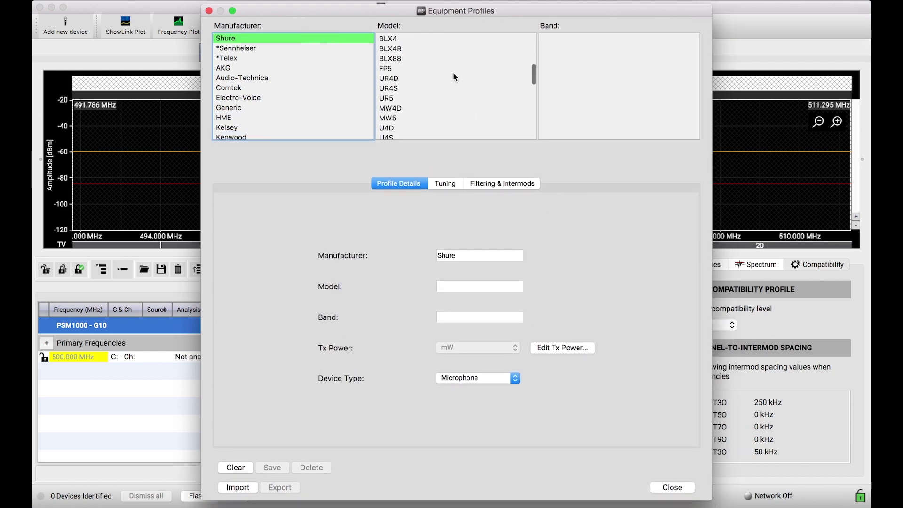
scroll(452, 77, down, 8)
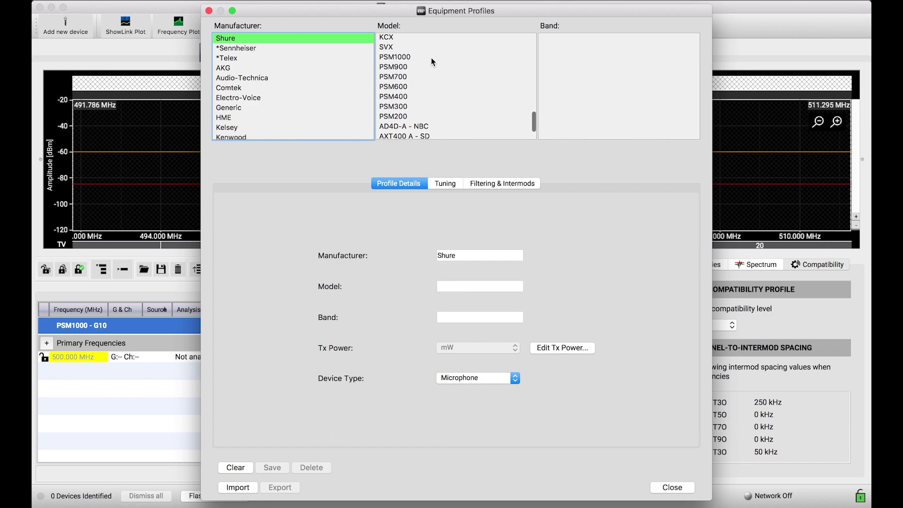
click(430, 57)
click(565, 47)
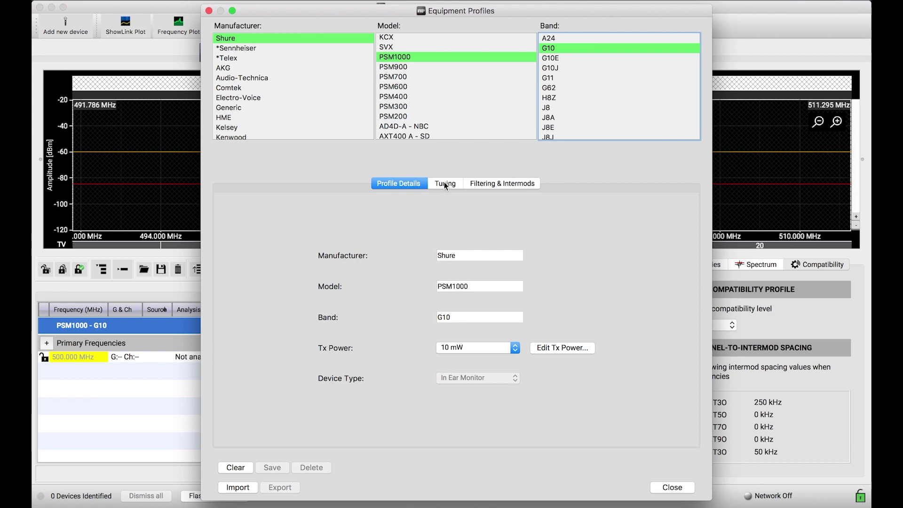
Review the G10 Filtering & Intermods tables for More Robust, Standard and More Frequencies
click(498, 184)
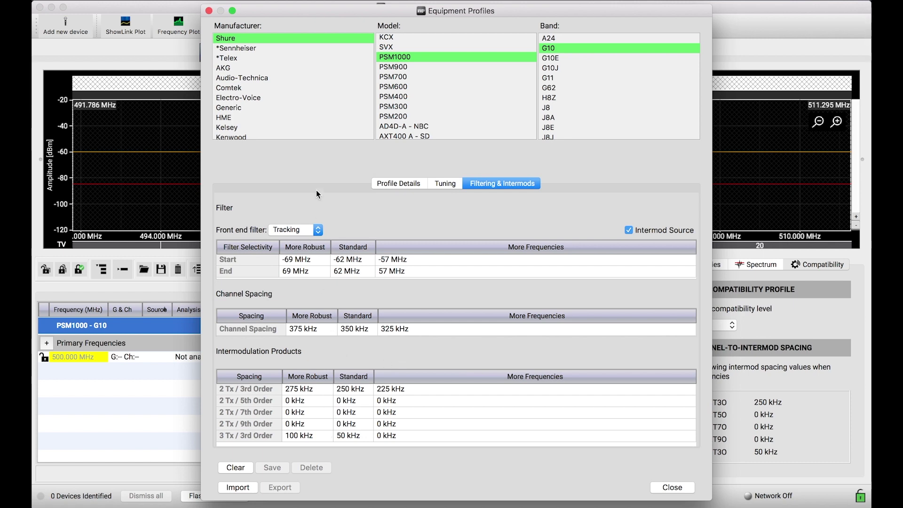
click(208, 10)
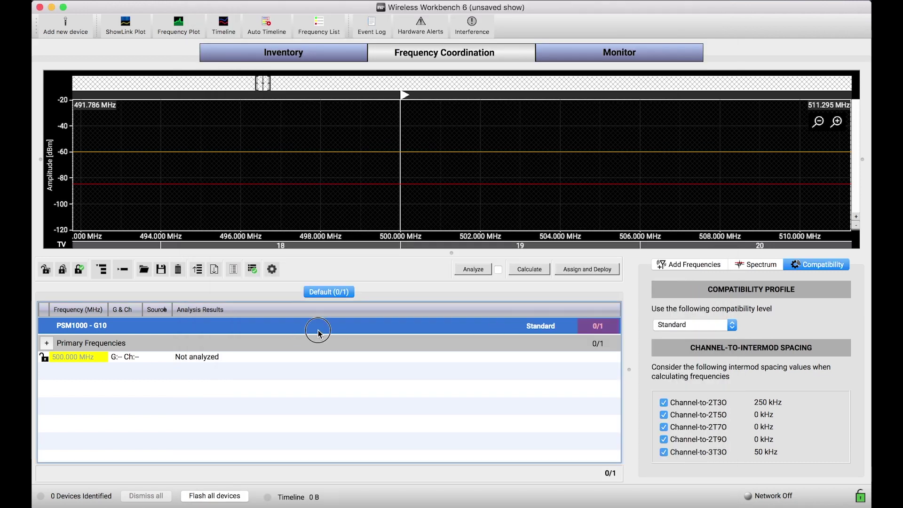
Change the PSM1000 - G10 compatibility level from Standard to Robust, then deselect the group
click(692, 325)
click(692, 328)
click(727, 328)
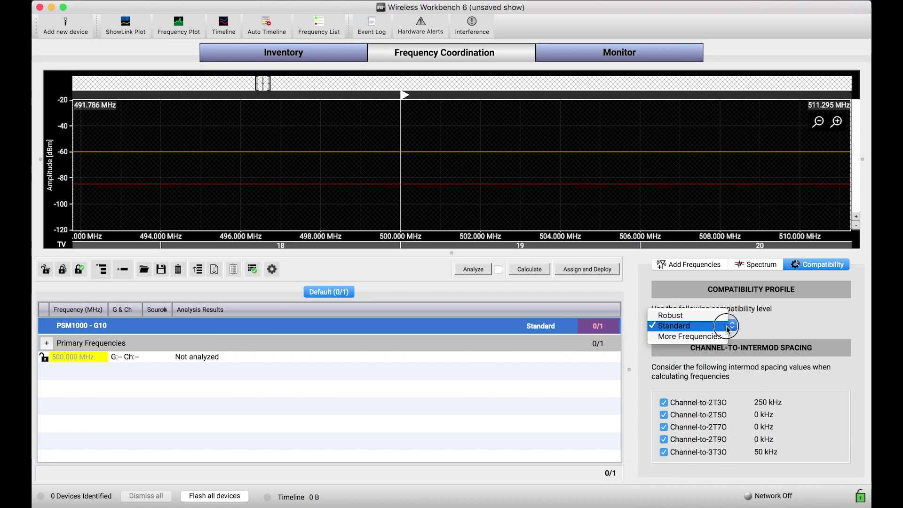
click(709, 316)
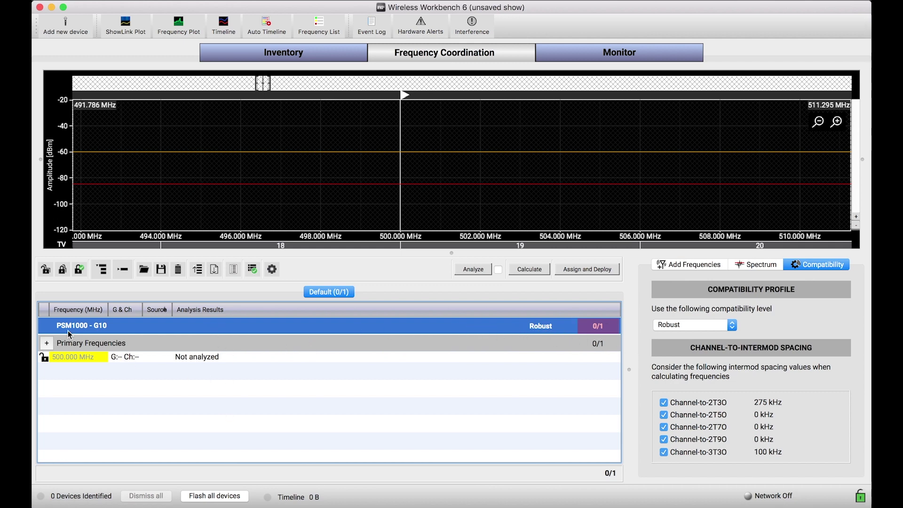
click(332, 387)
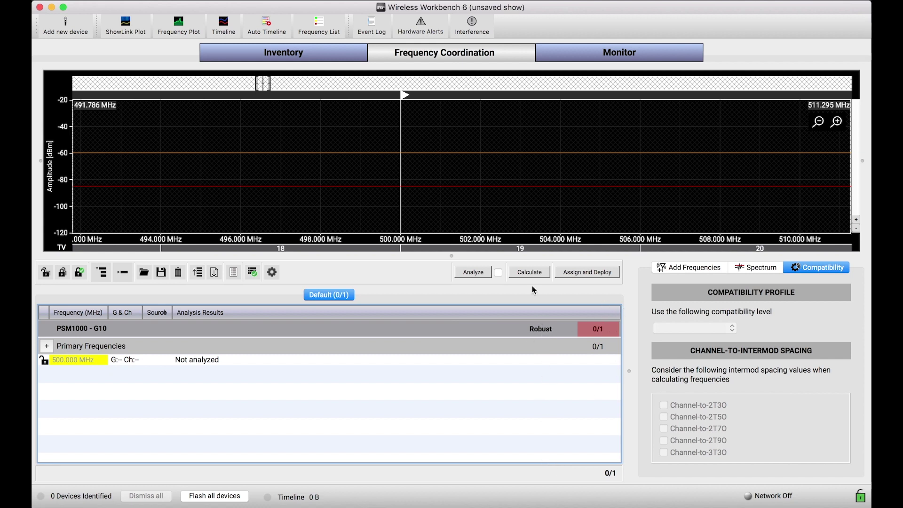
Run the Robust calculation and stop it at 21/21, primary 471.700 MHz plus 20 backups
click(530, 273)
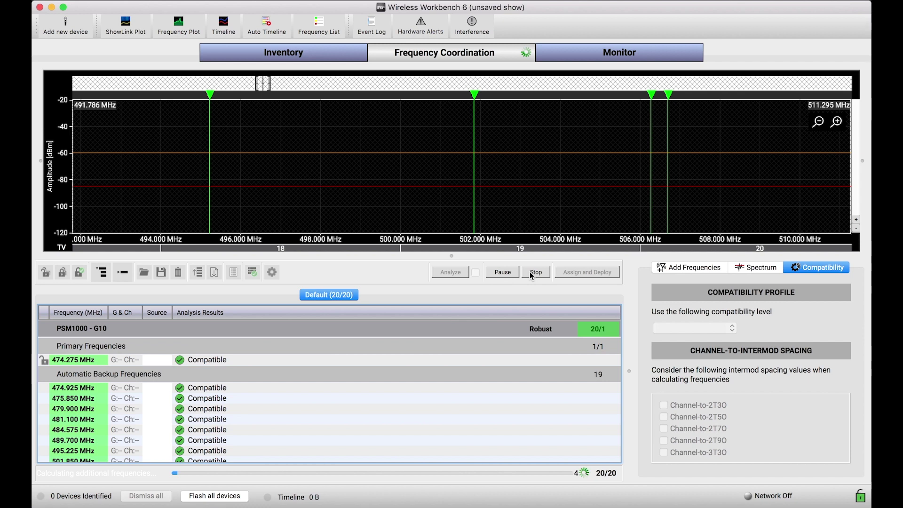
scroll(515, 180, down, 5)
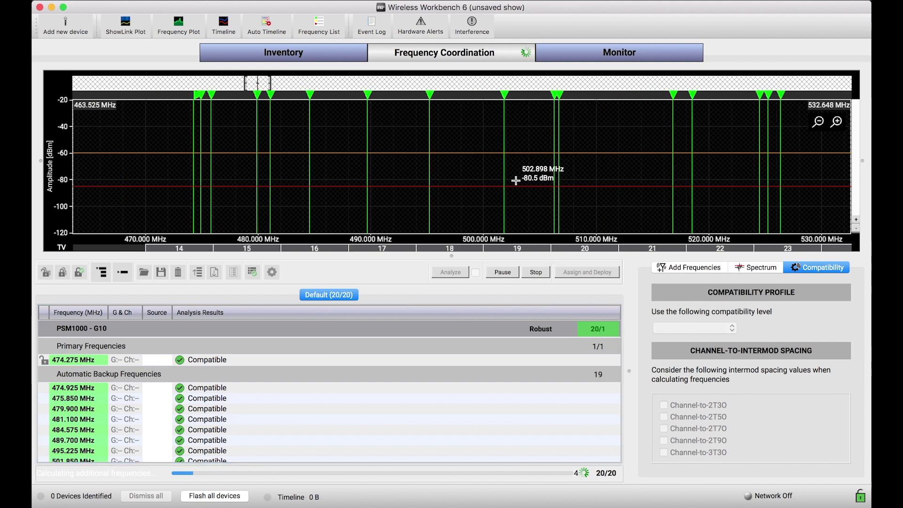
scroll(516, 180, up, 5)
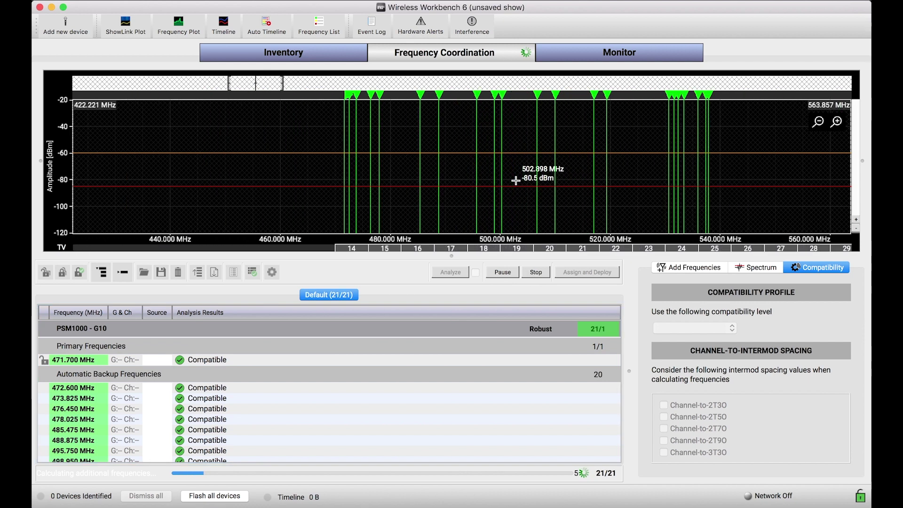
drag(523, 216, 501, 216)
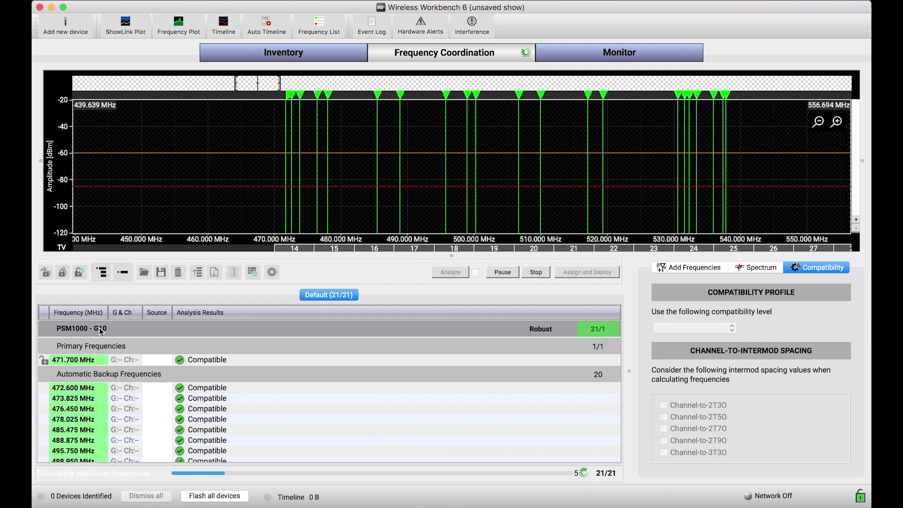
click(536, 271)
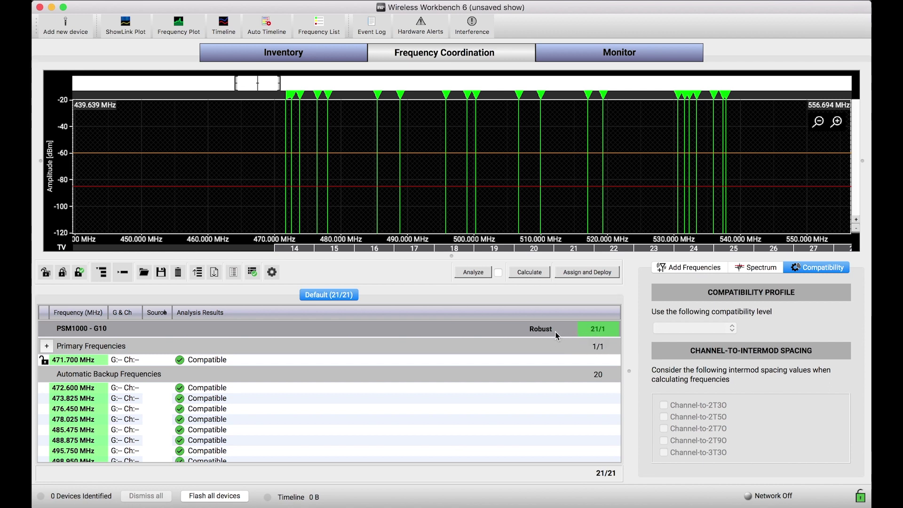
Switch PSM1000 - G10 to Standard and recalculate to 26/26, primary 470.900 MHz
click(503, 329)
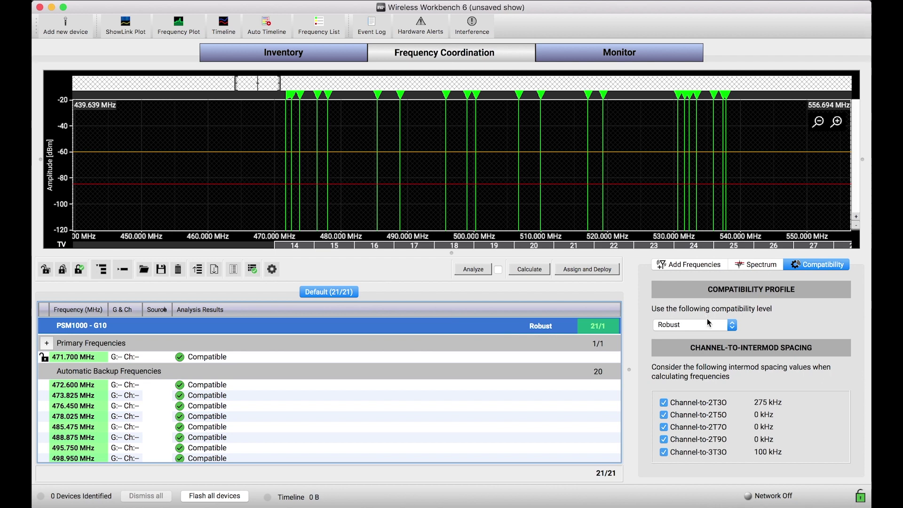
click(708, 324)
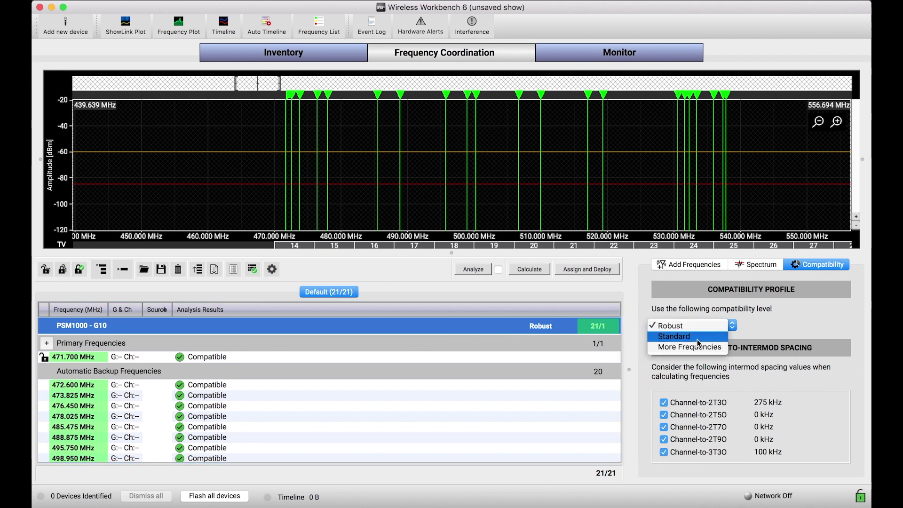
click(698, 337)
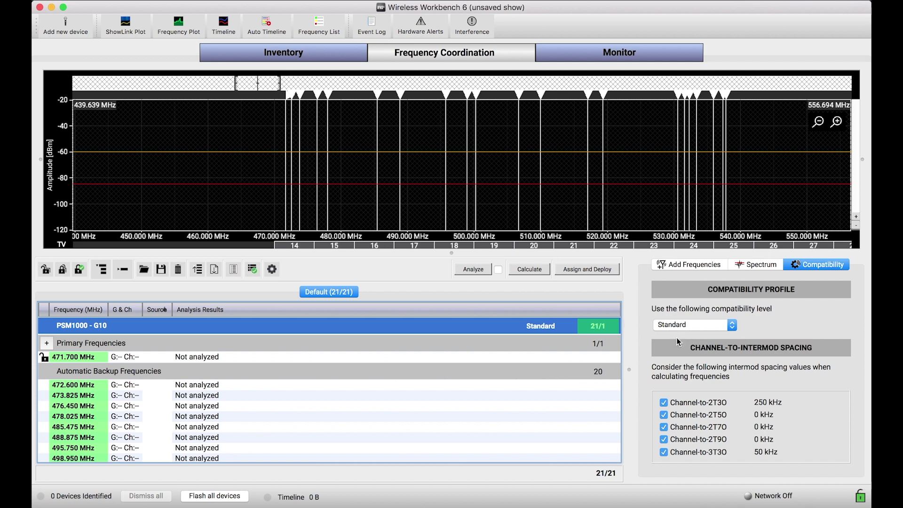
click(530, 270)
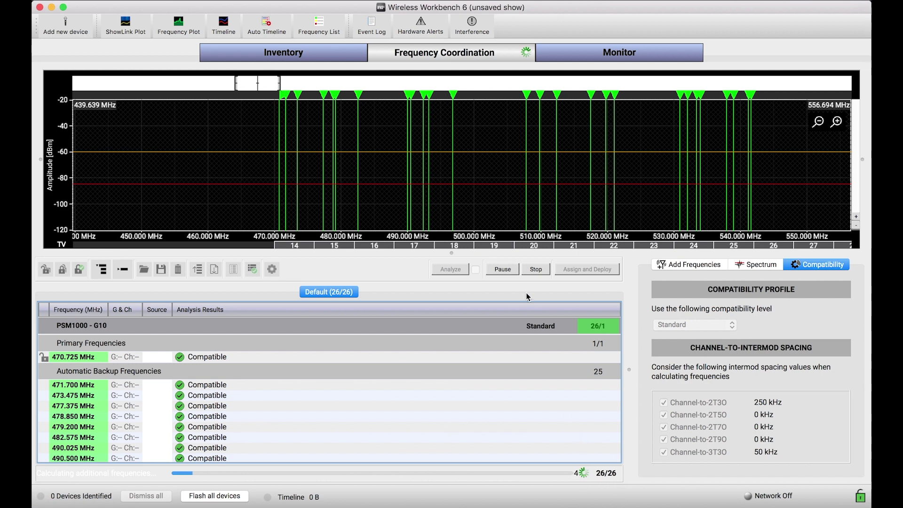
click(531, 271)
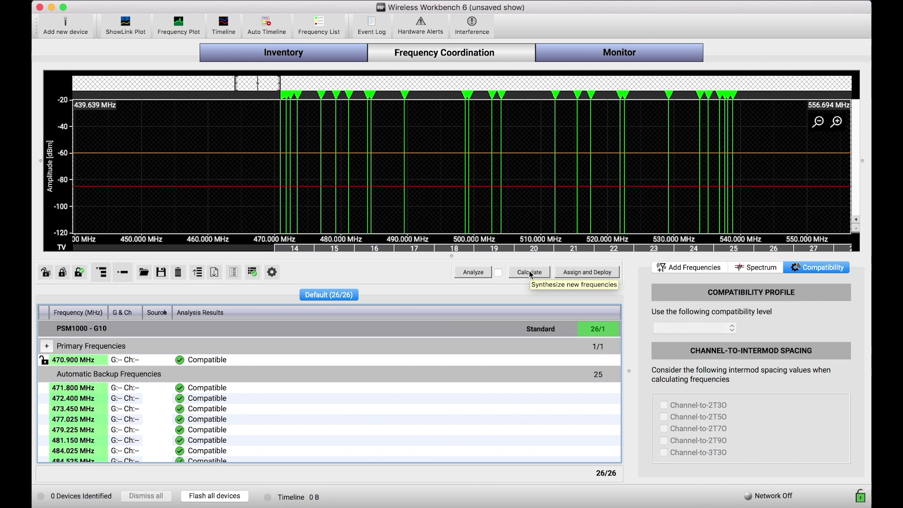
click(523, 327)
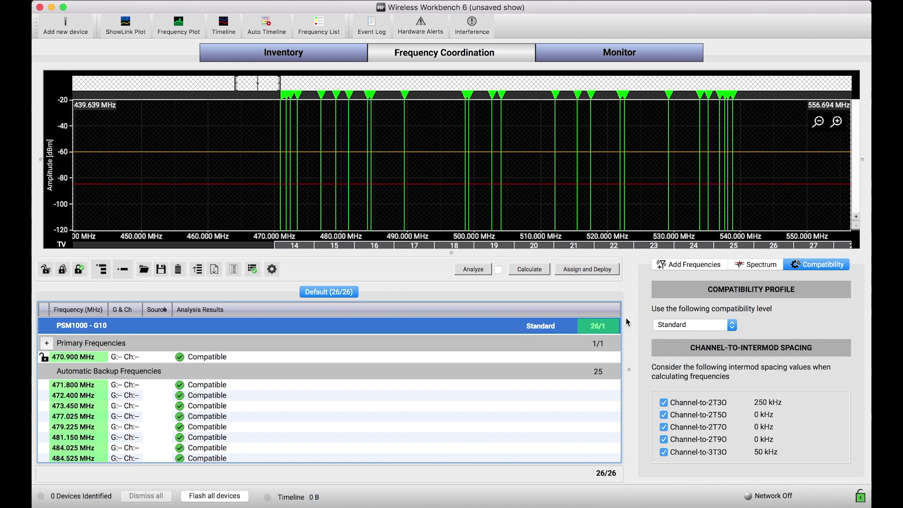
Recalculate PSM1000 - G10 under More Frequencies to 38/38, then collapse its frequency list
click(675, 326)
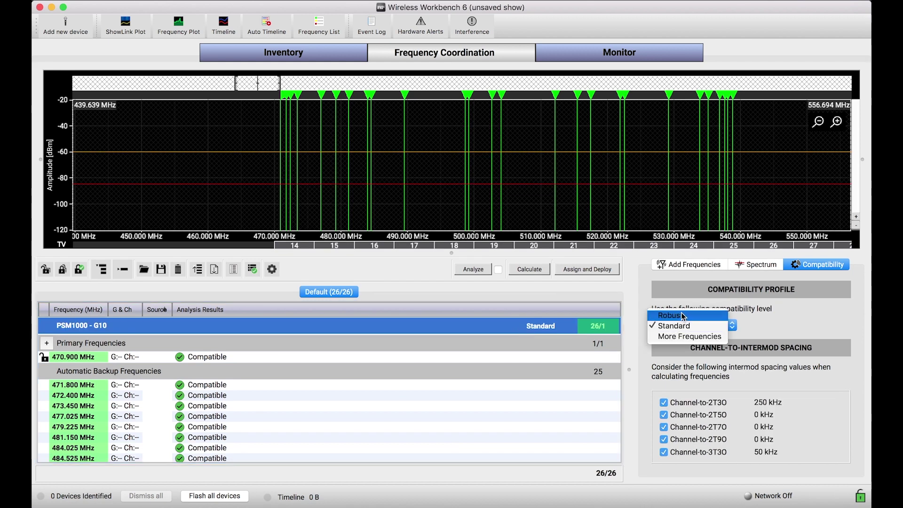
click(677, 337)
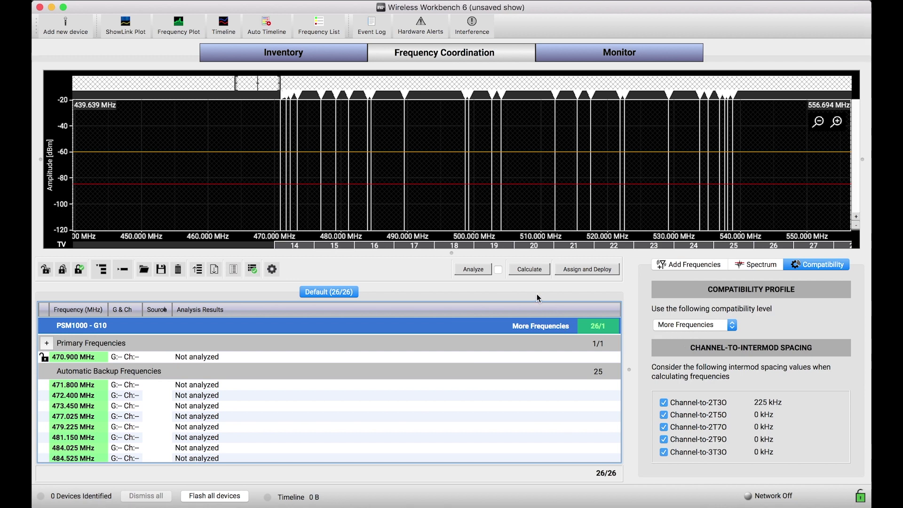
click(529, 270)
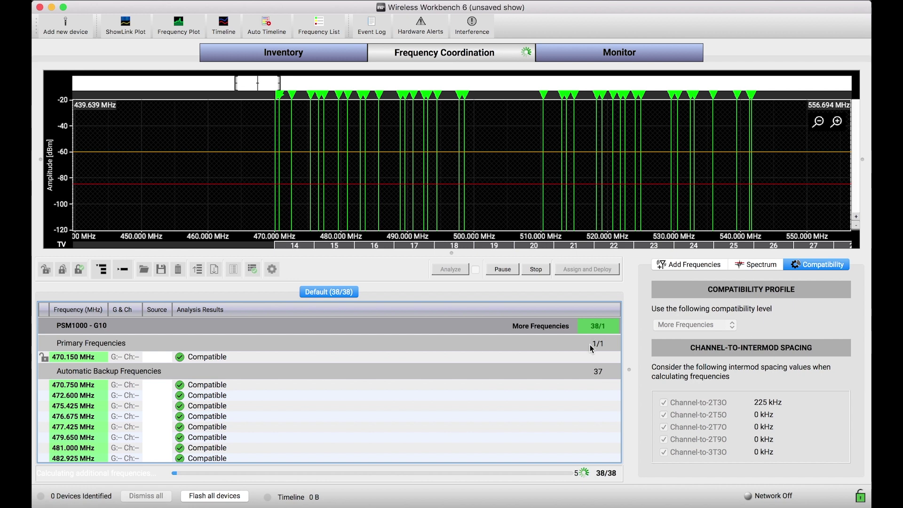
click(536, 269)
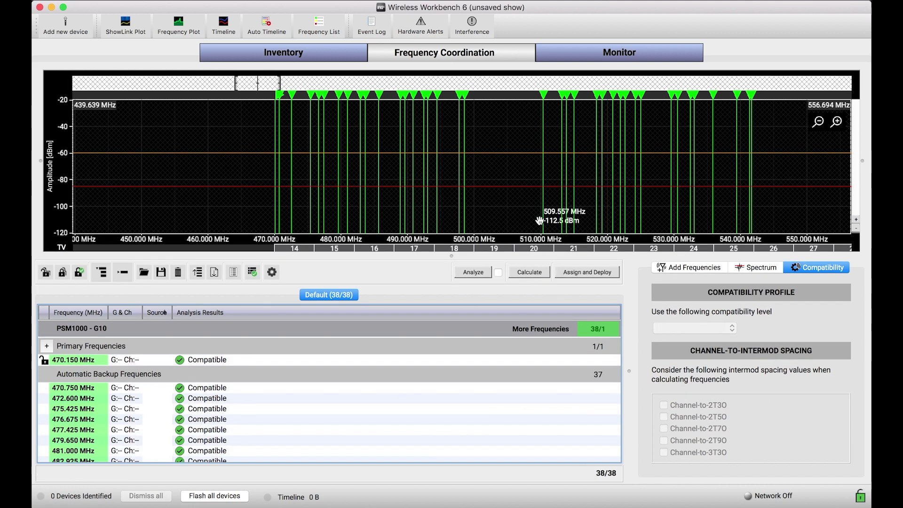
drag(538, 215, 459, 227)
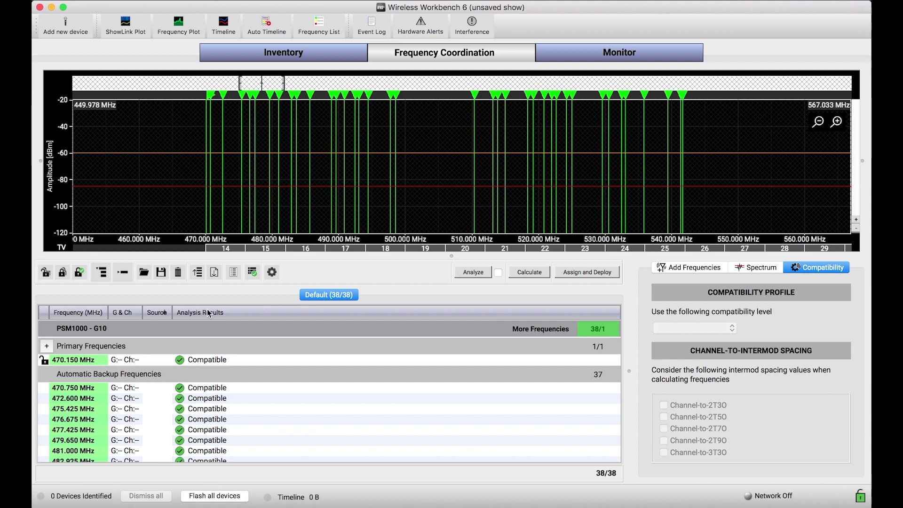
click(122, 272)
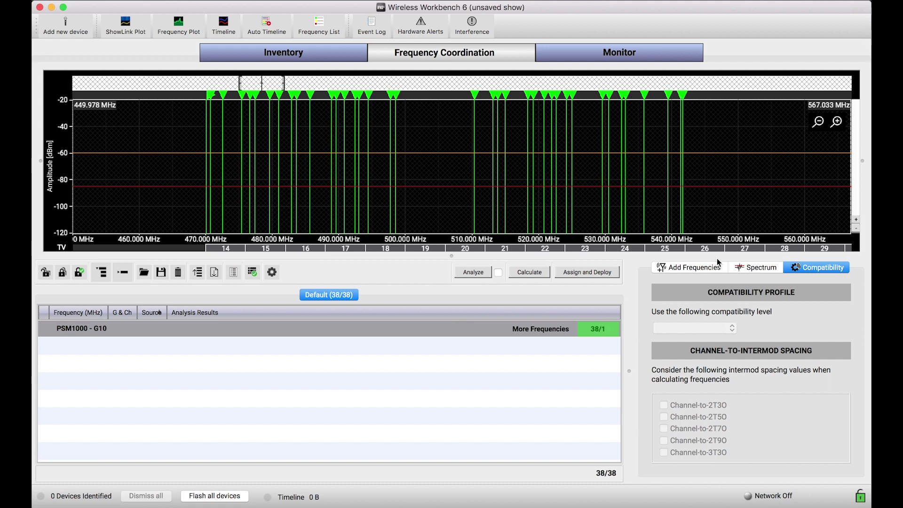
Add a QLXD4 H50 request for 1 primary, creating a QLXD - H50 group at Standard
click(693, 269)
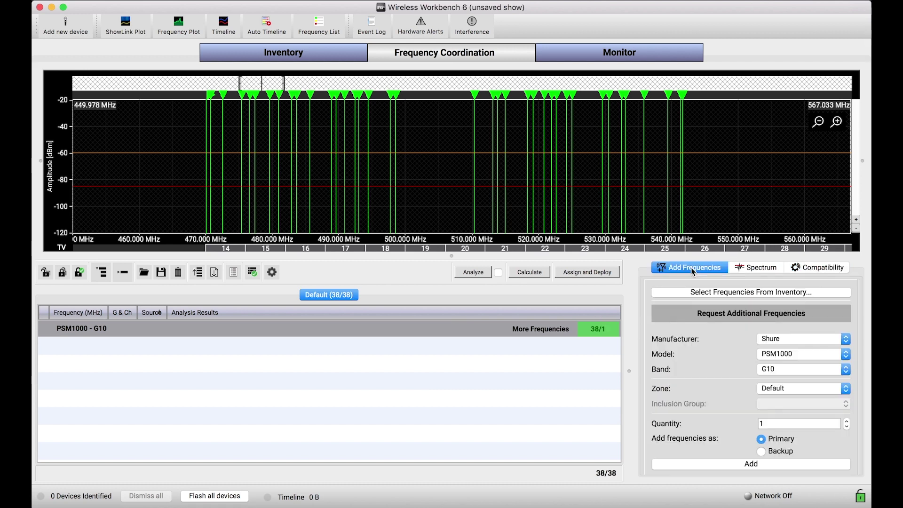
click(791, 357)
click(790, 357)
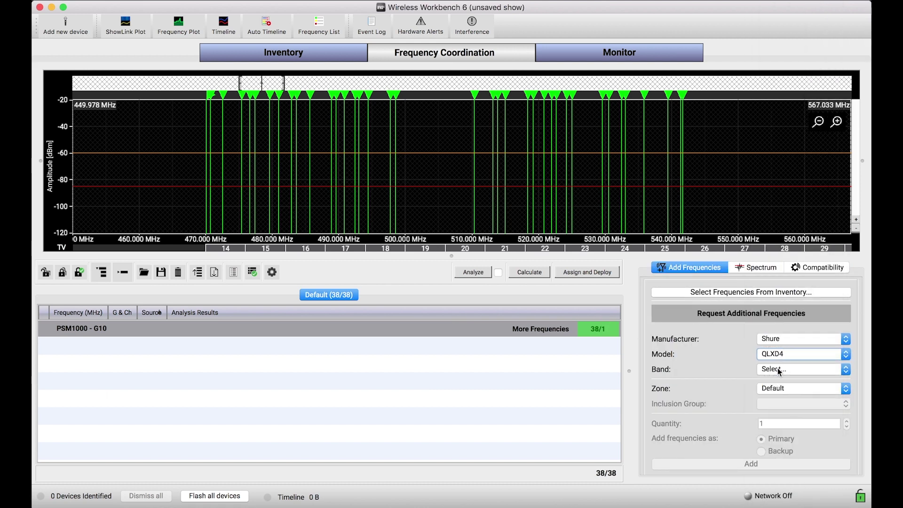
click(781, 369)
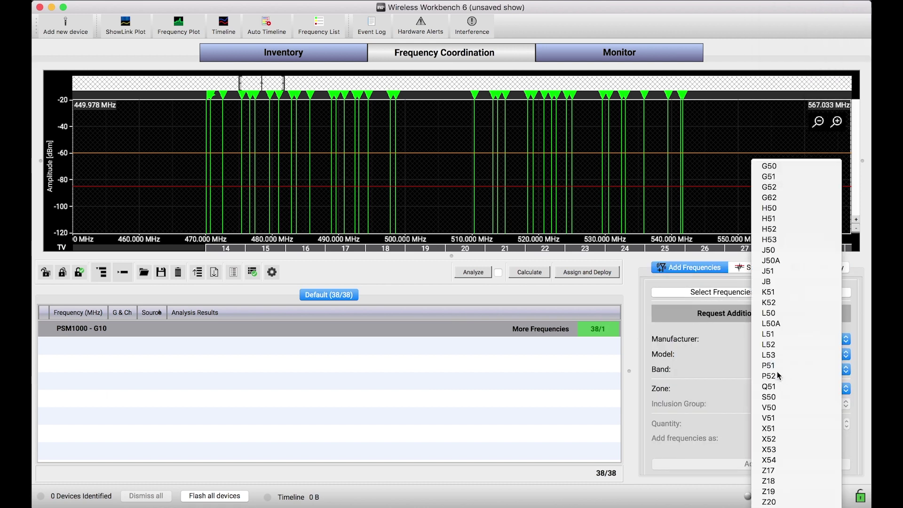
click(780, 208)
click(778, 464)
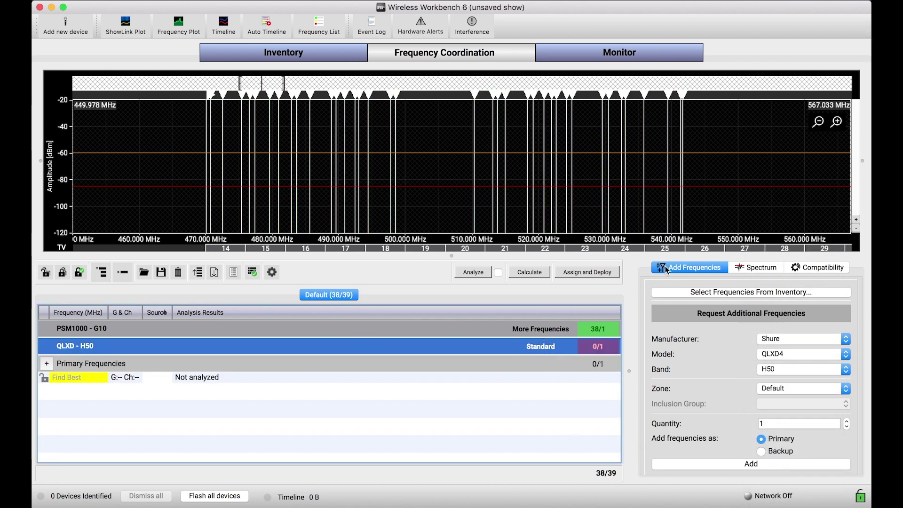
click(809, 267)
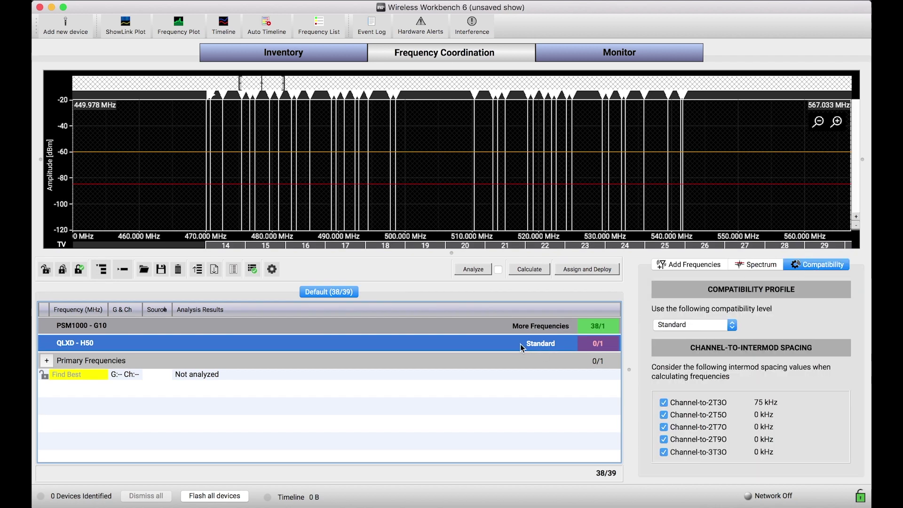